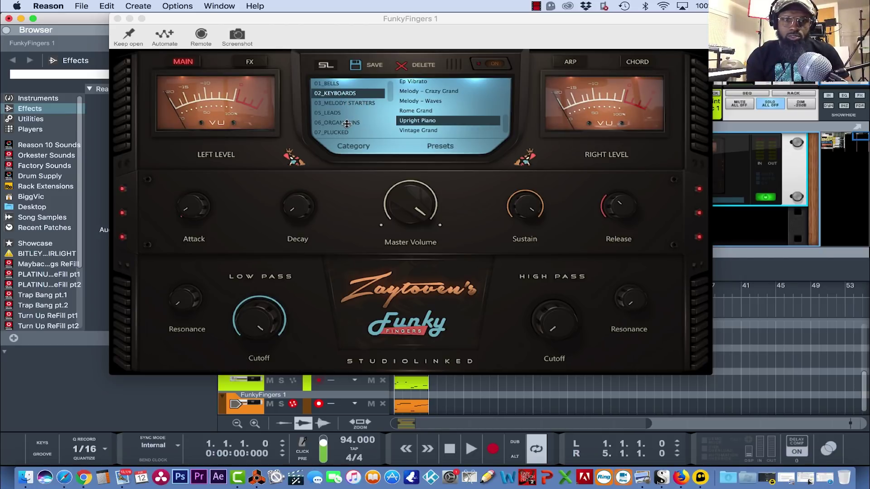
Look through the preset categories and the keyboard presets of the FunkyFingers 1 instrument
scroll(340, 115, "down", 3)
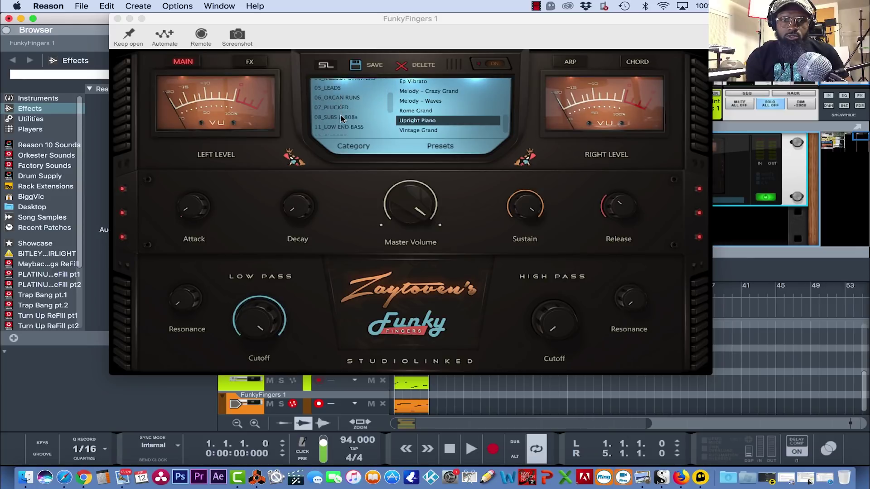
scroll(341, 115, "down", 3)
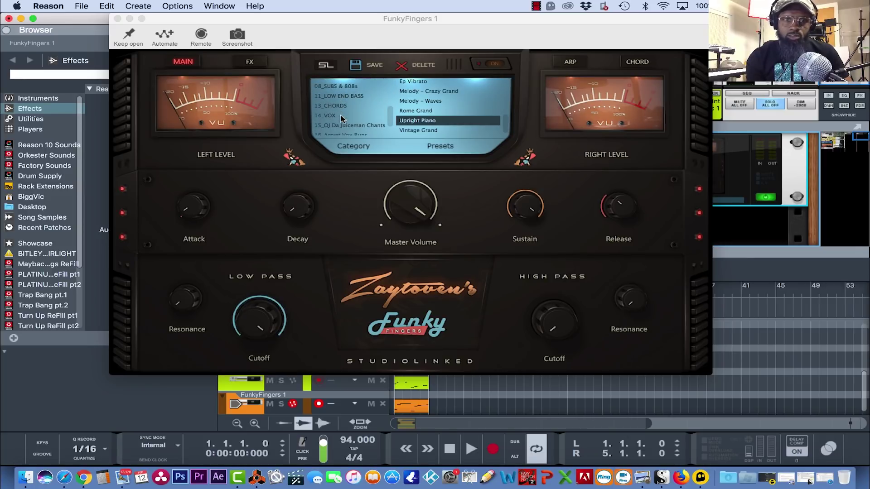
scroll(340, 115, "down", 2)
scroll(341, 115, "up", 10)
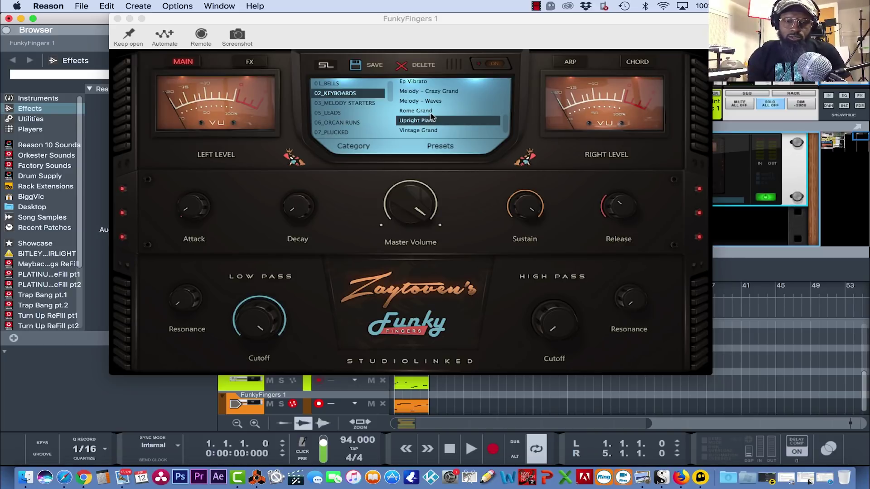
scroll(433, 106, "up", 5)
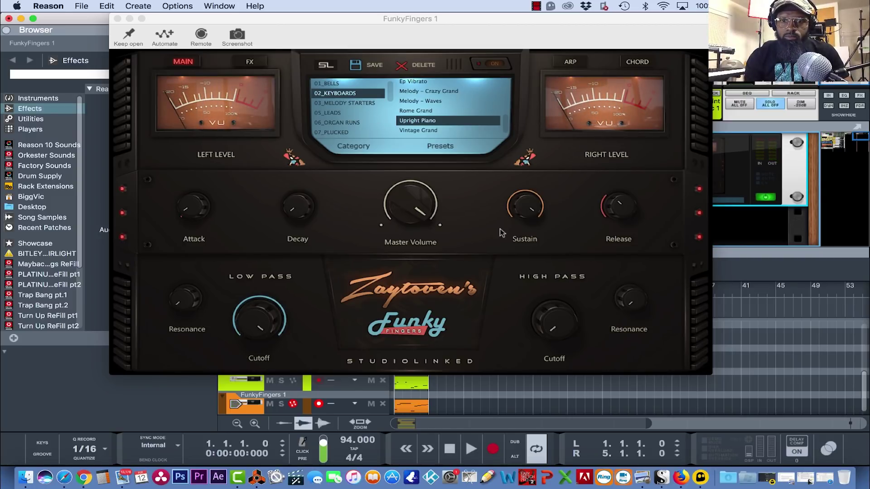
View the FX, arpeggiator and chord pages of FunkyFingers 1 in turn
left_click(252, 62)
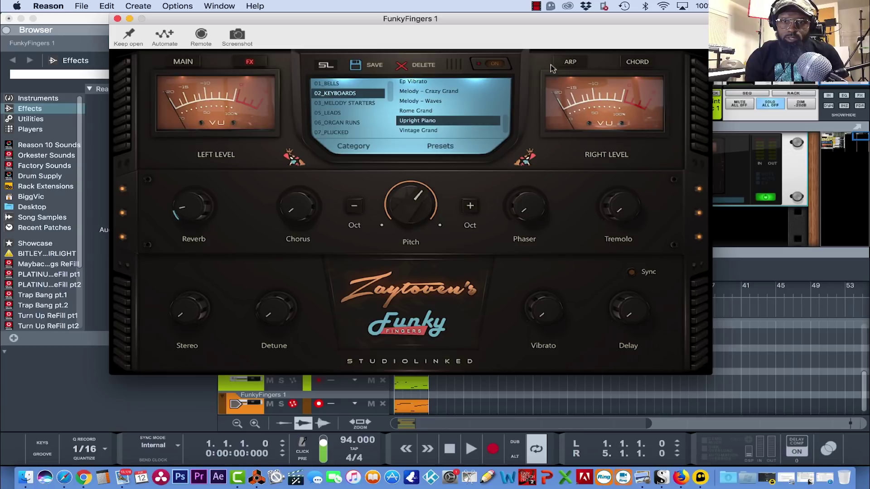
left_click(570, 63)
left_click(643, 64)
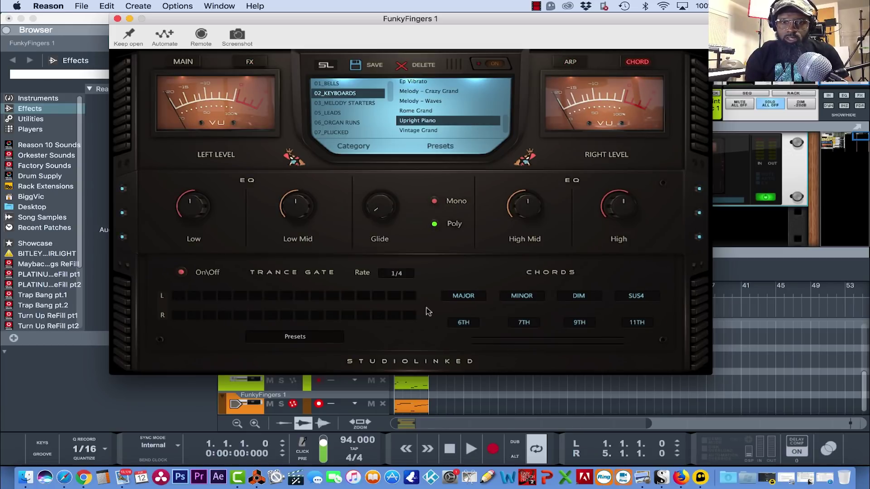
Audition the Minor, Major, 7th, 9th and 11th chord modes, return to Major and switch the chord mode off
left_click(514, 300)
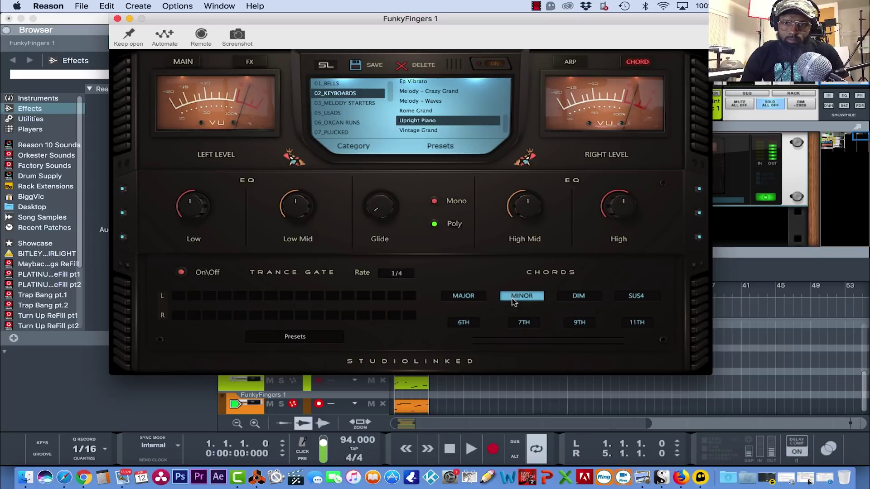
left_click(463, 296)
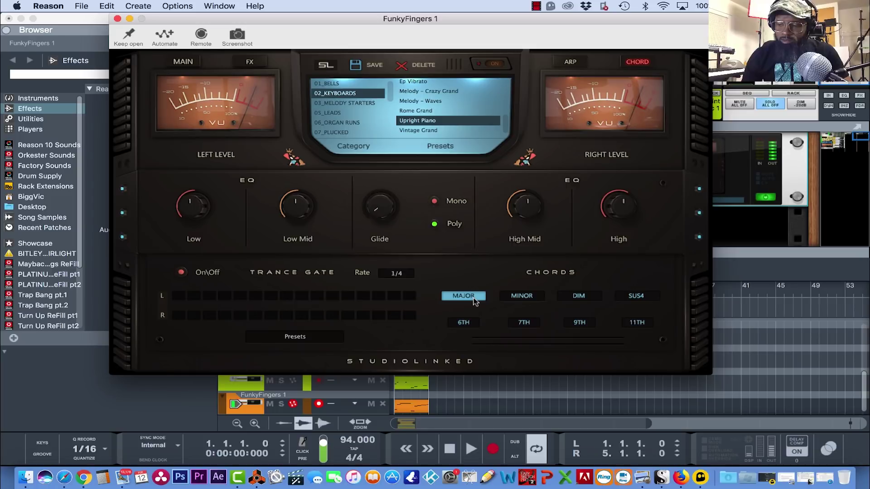
left_click(525, 323)
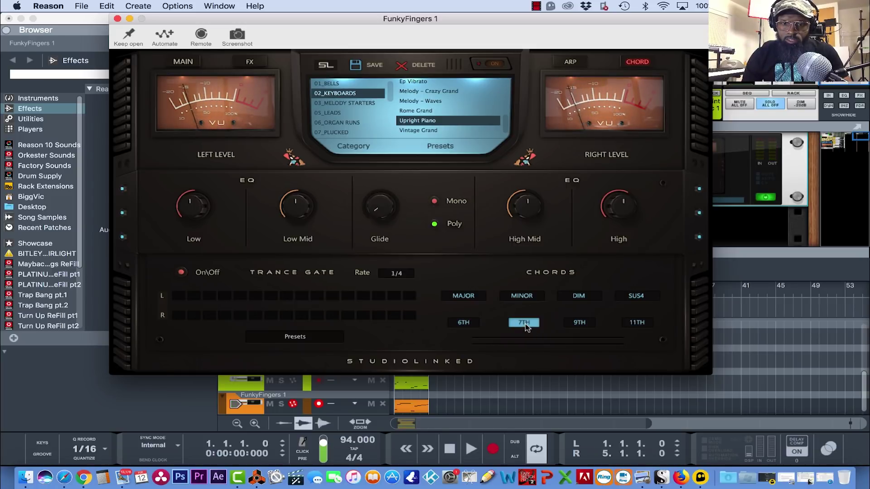
left_click(573, 324)
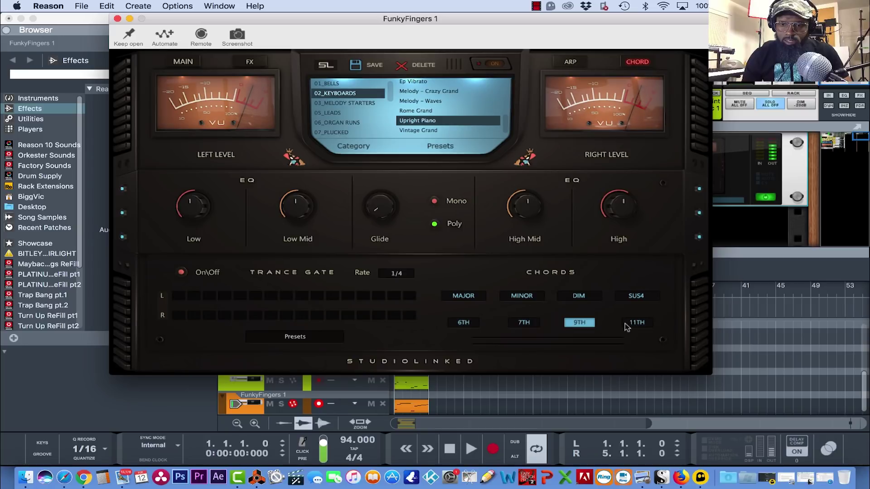
left_click(638, 324)
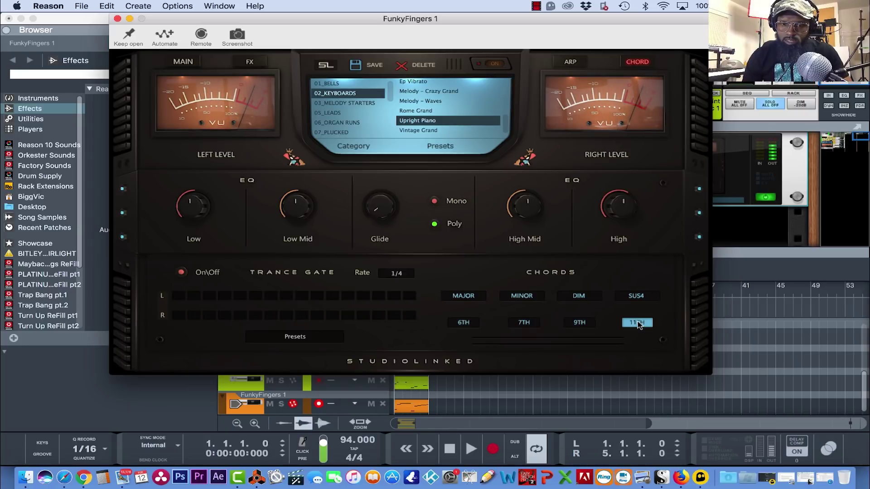
left_click(471, 296)
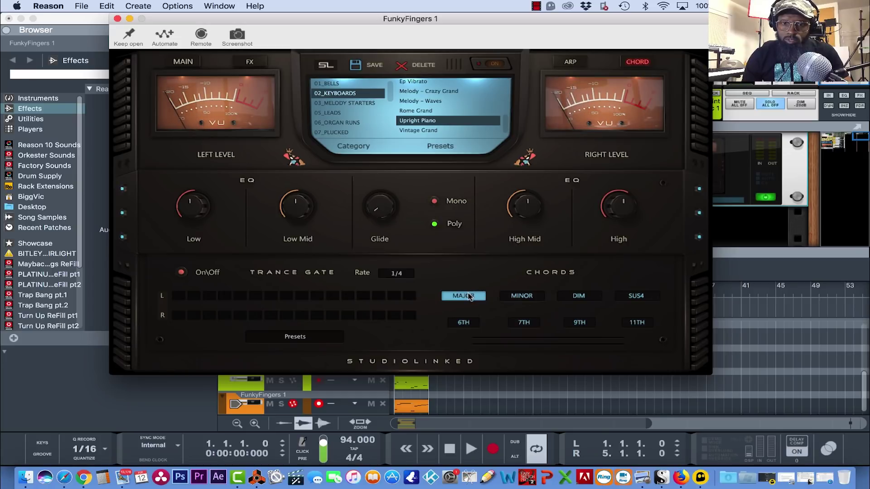
left_click(470, 296)
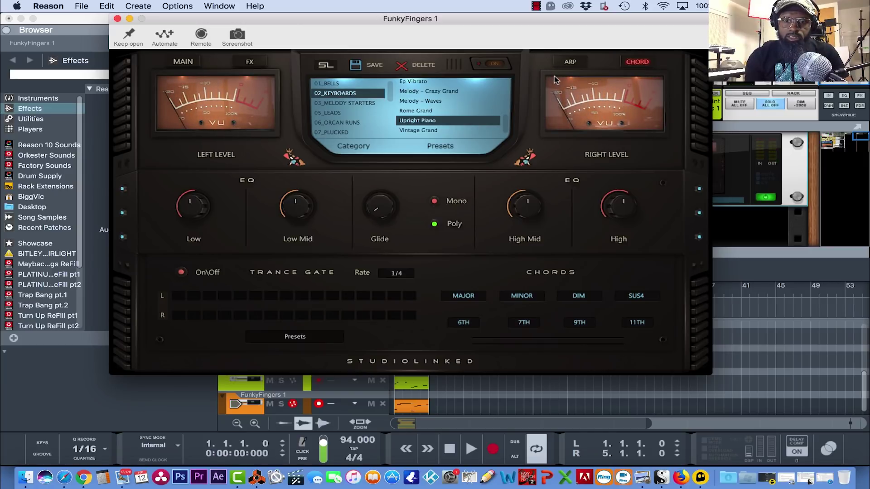
Return FunkyFingers 1 to its main page, play back its part, close the instrument window and stop playback
left_click(184, 62)
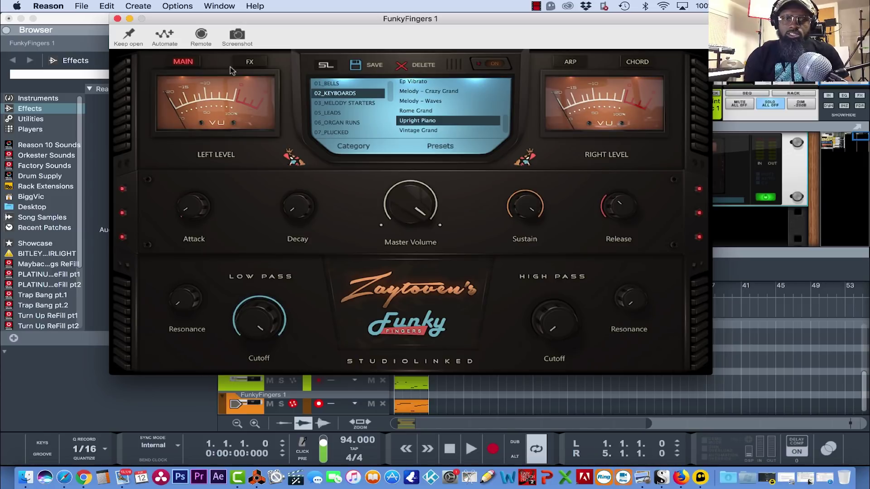
left_click(509, 388)
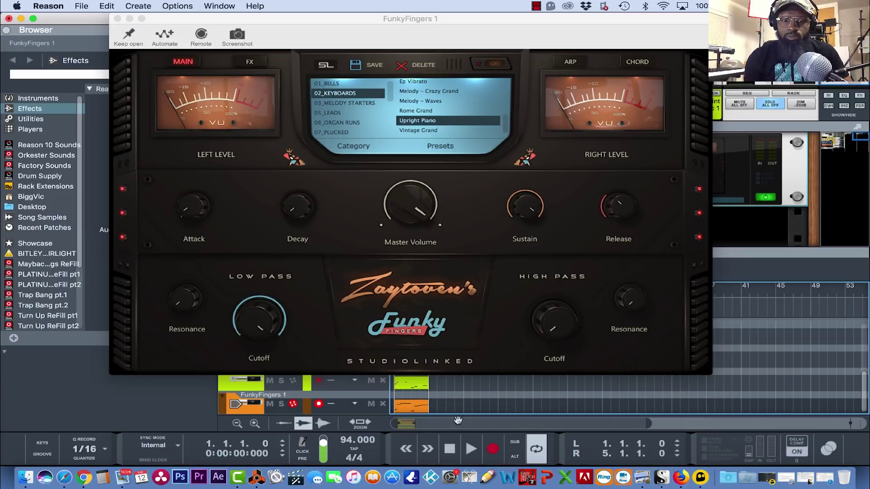
left_click(470, 449)
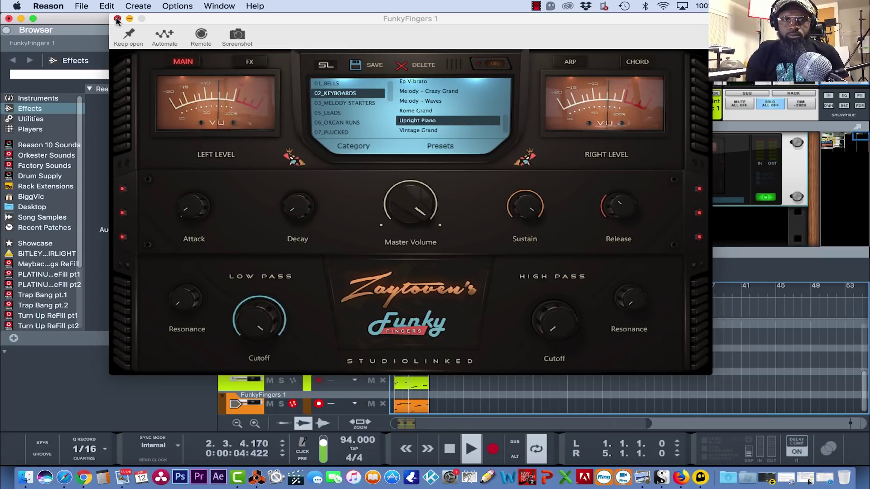
left_click(116, 19)
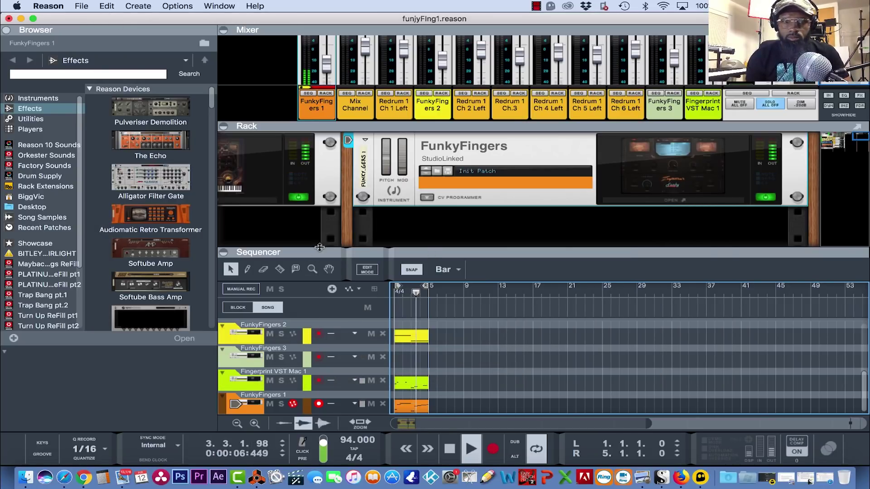
key("space")
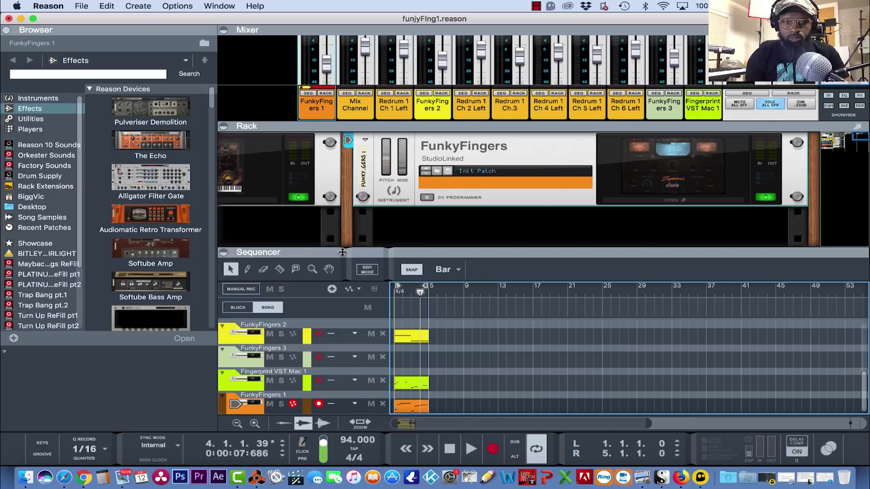
Select the FunkyFingers 2 track in the sequencer and open its instrument window from the rack
left_click_drag(342, 252, 361, 169)
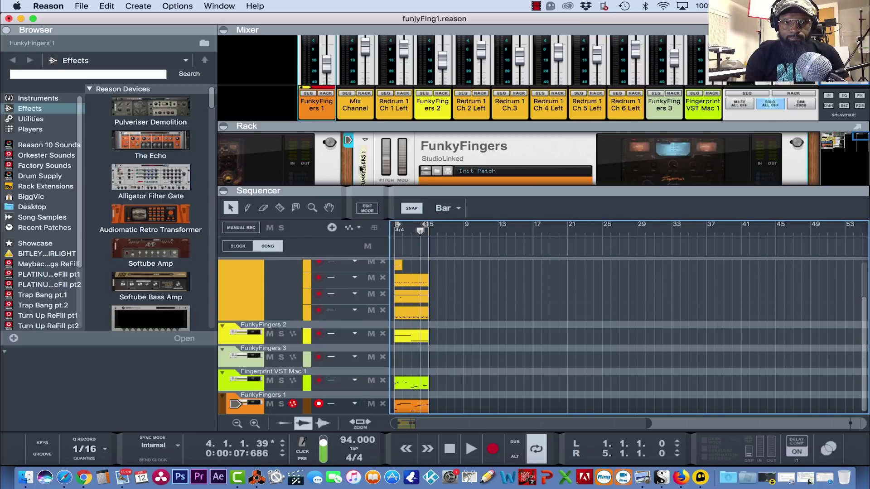
left_click(269, 342)
left_click_drag(483, 195, 552, 260)
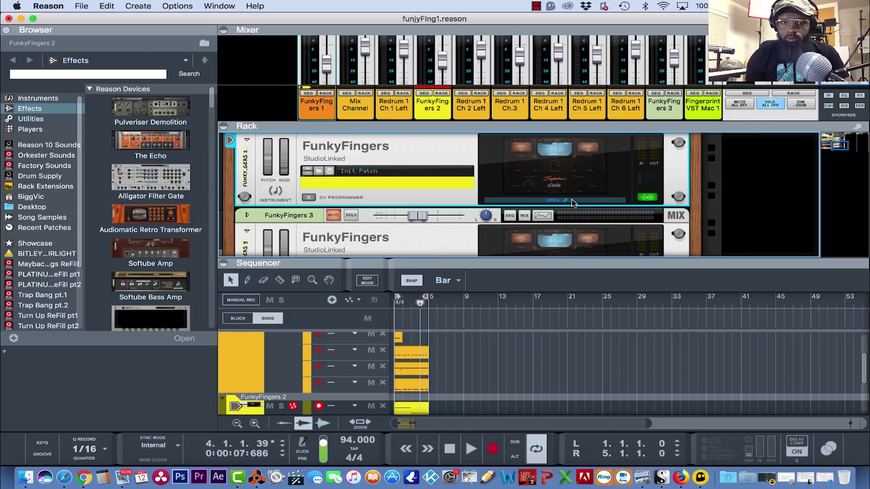
left_click(422, 181)
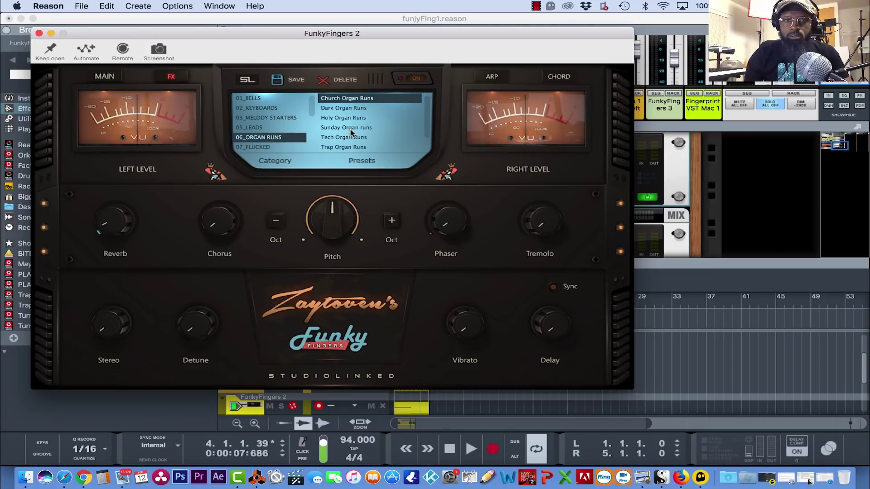
Move the instrument window clear of the mixer, enlarge the mixer area and solo the FunkyFingers 2 channel
left_click_drag(385, 34, 379, 203)
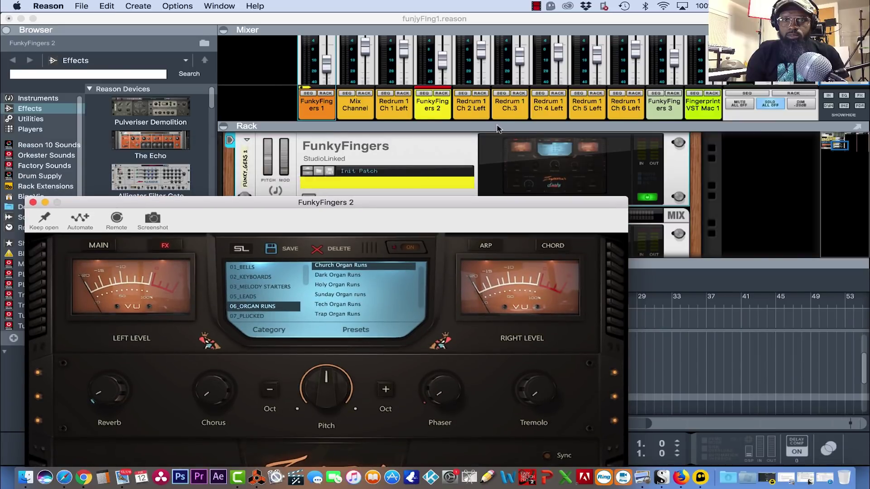
left_click_drag(494, 128, 490, 212)
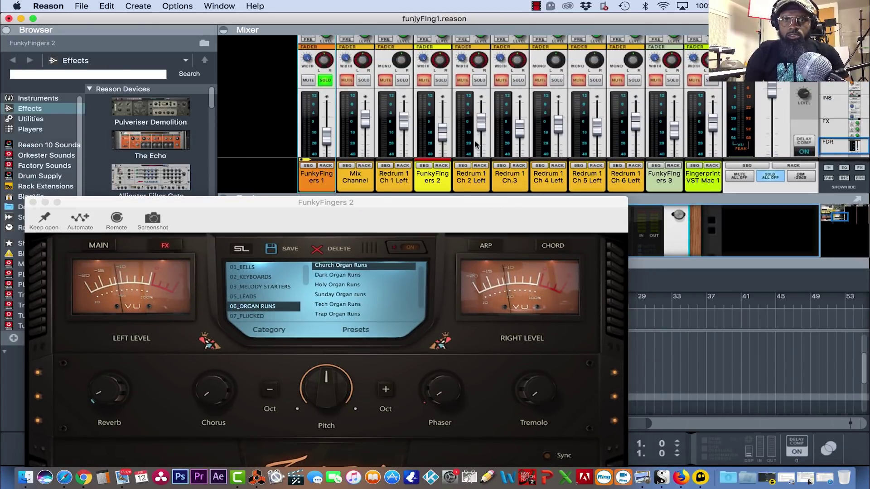
left_click(442, 81)
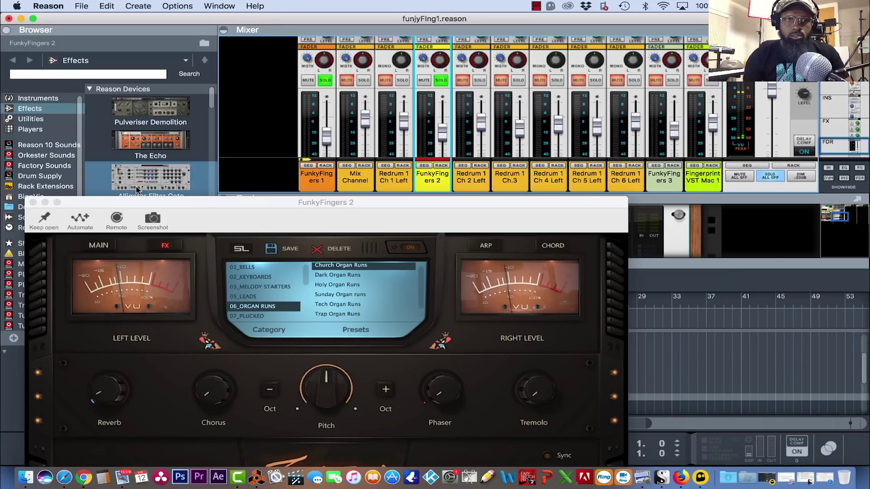
Look over the organ runs presets in FunkyFingers 2 and close its instrument window
left_click_drag(102, 204, 184, 77)
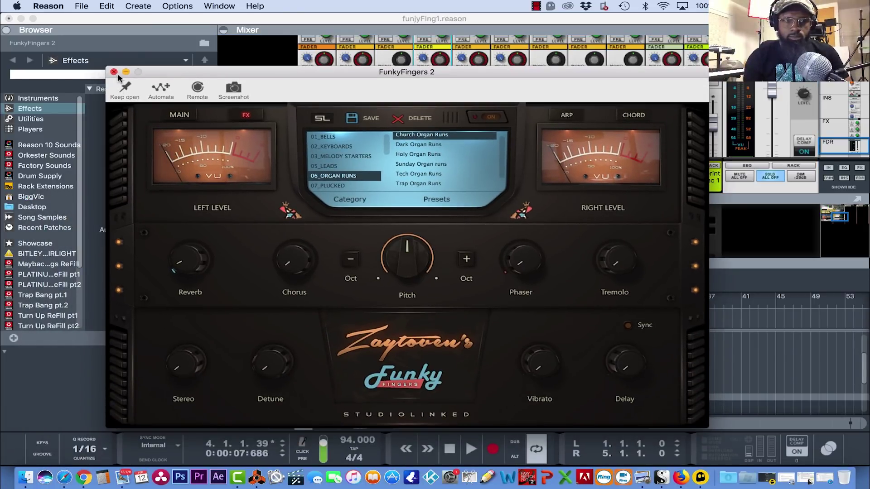
scroll(435, 181, "down", 1)
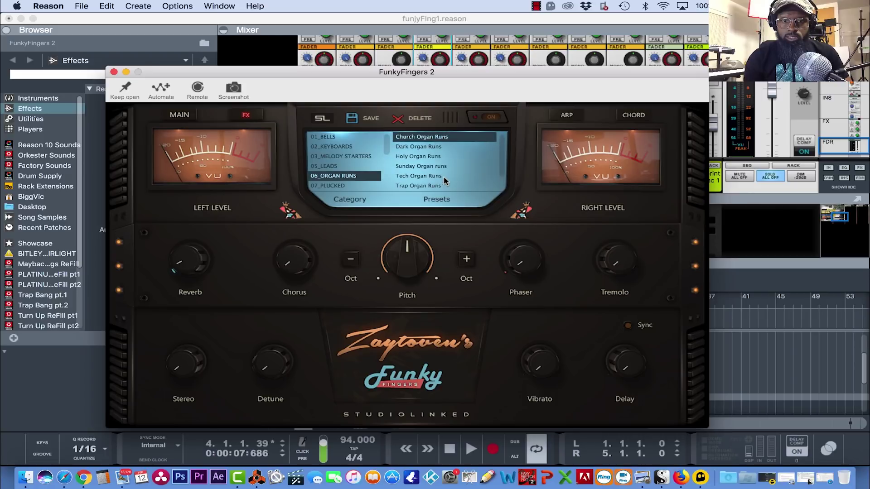
left_click(114, 72)
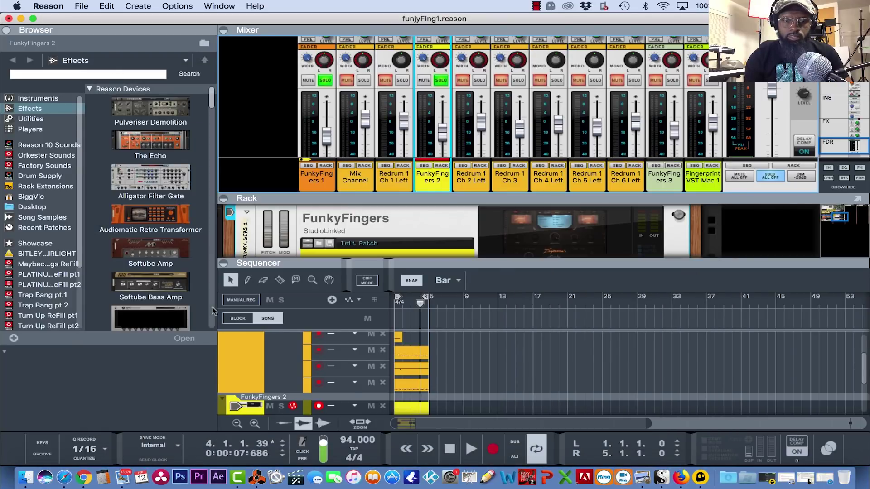
Play the soloed FunkyFingers 1 and 2 parts from the song start, enlarge the rack area and stop playback
left_click(450, 449)
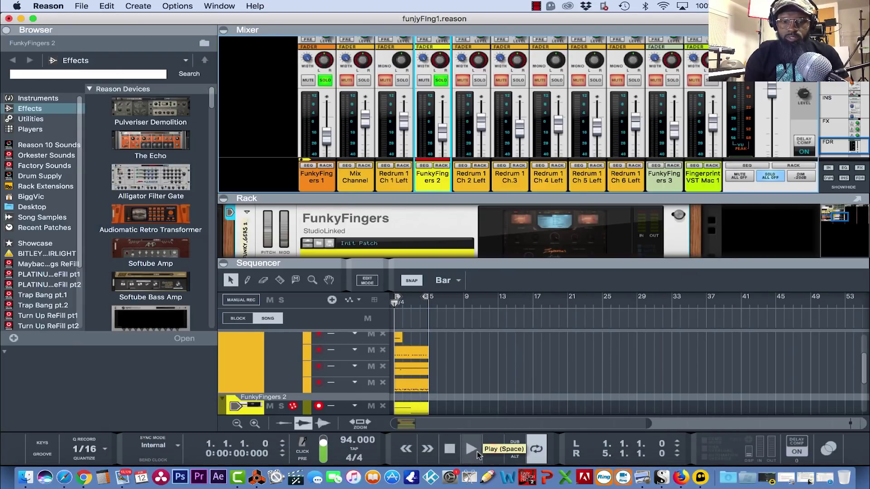
left_click(471, 448)
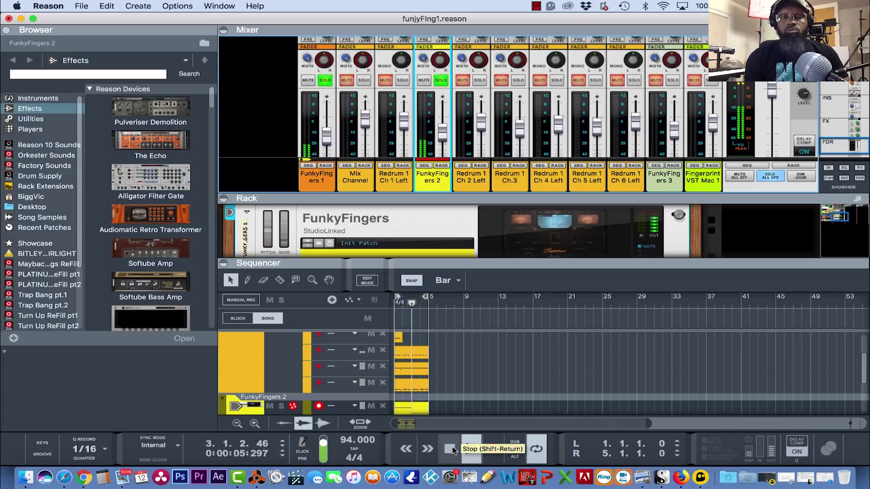
left_click_drag(435, 262, 436, 290)
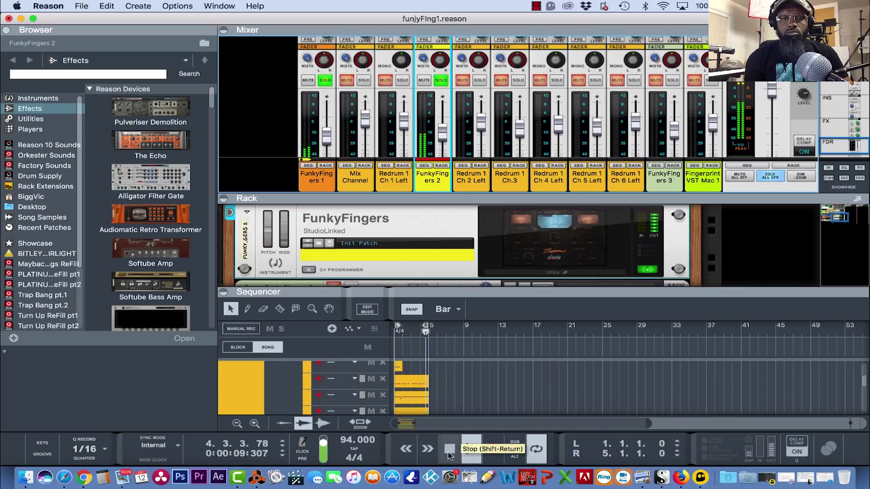
left_click(450, 454)
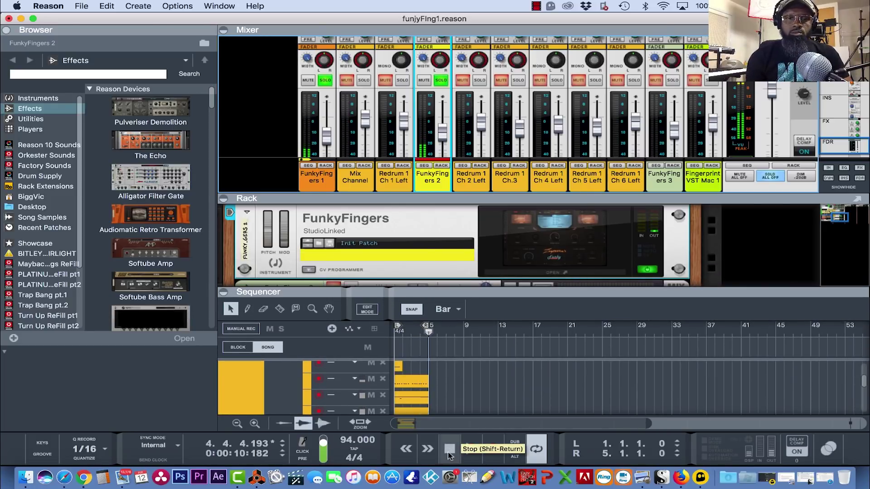
Solo the Mix Channel and Redrum 1 Ch 1 Left as well, and play the loop from the song start
left_click(363, 81)
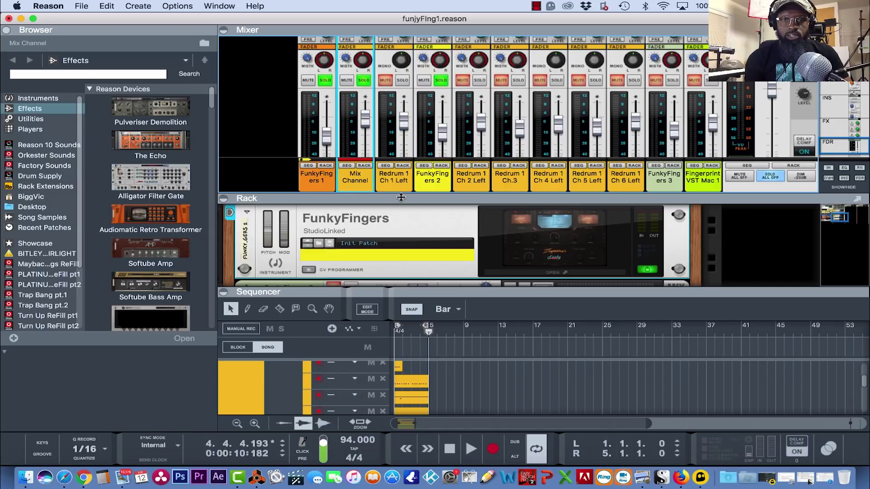
left_click_drag(401, 197, 400, 224)
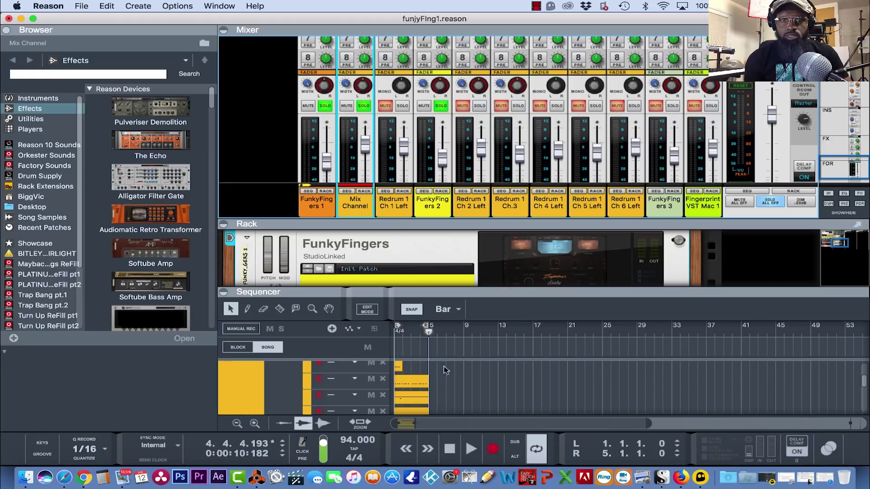
left_click(402, 106)
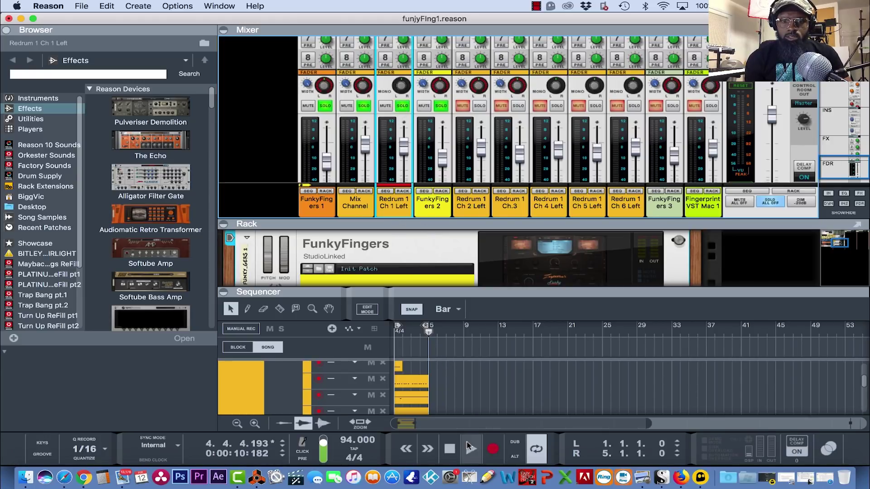
left_click(450, 449)
left_click(474, 451)
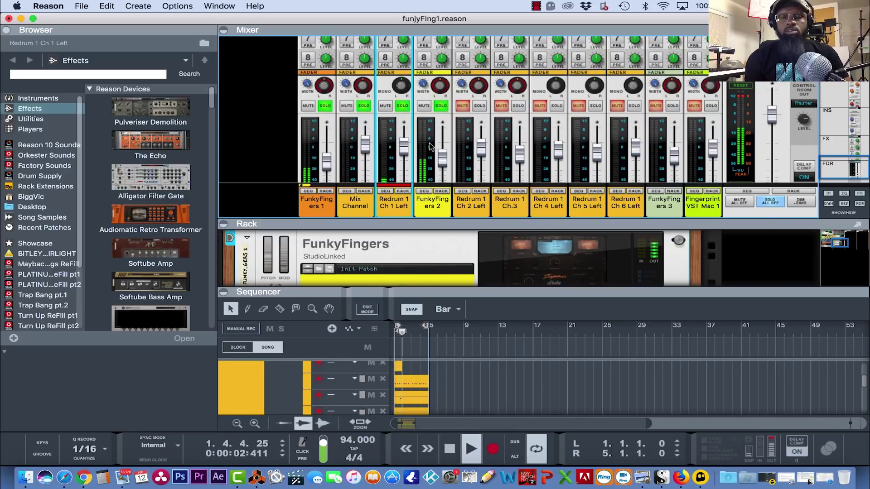
Solo the Redrum 1 Ch 2 Left and Ch.3 channels during playback, and stop back at the song start
scroll(429, 147, "down", 2)
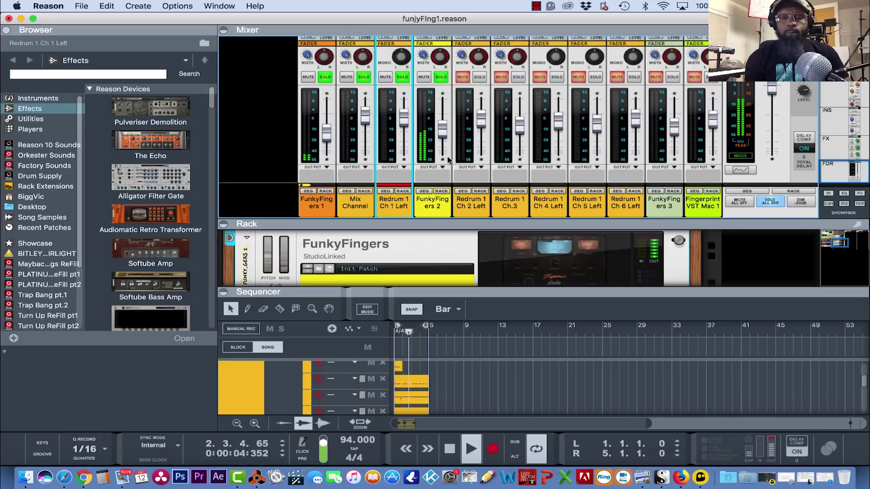
left_click(479, 77)
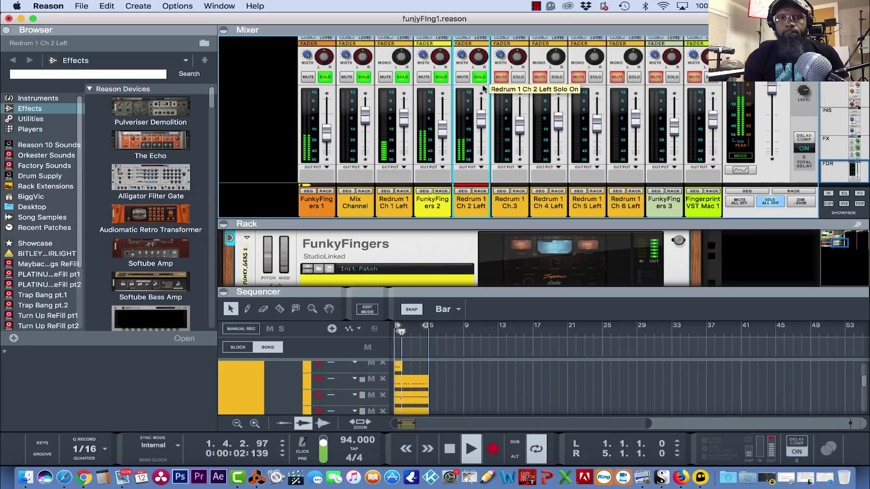
left_click(519, 79)
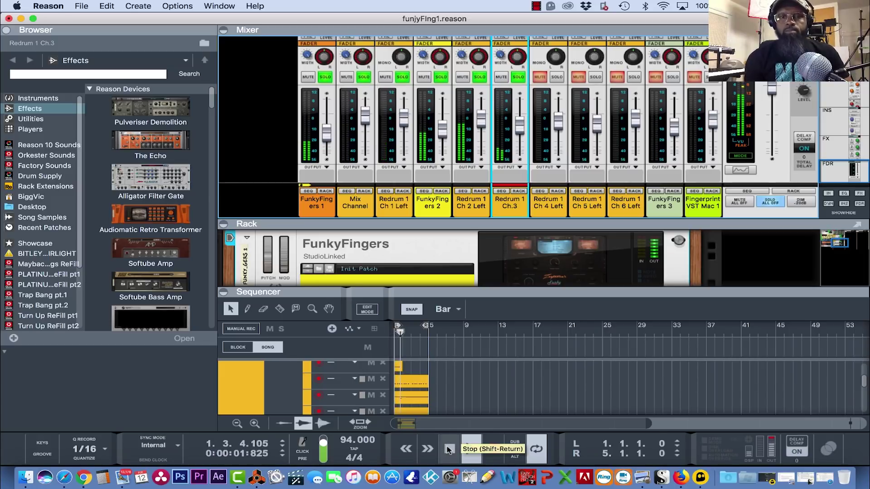
left_click(449, 448)
left_click(449, 449)
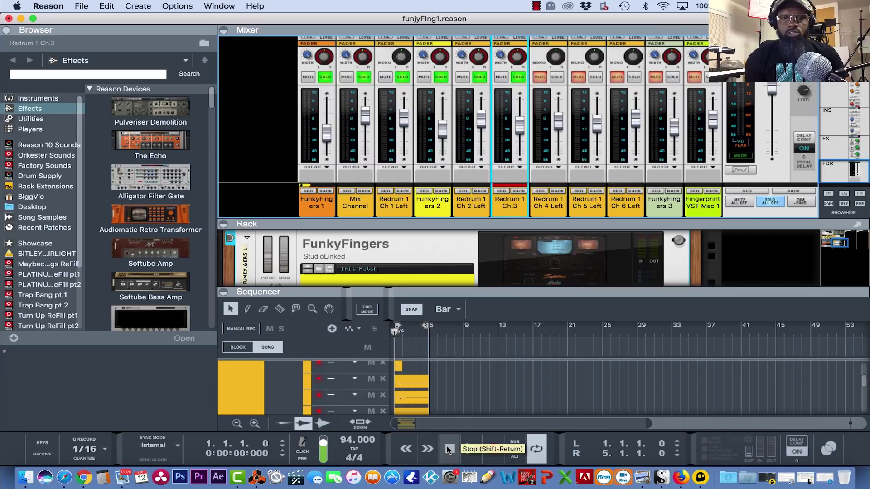
Solo Redrum 1 Ch 4 Left, play the loop and lower that channel's fader to about -9.3 dB
left_click(558, 78)
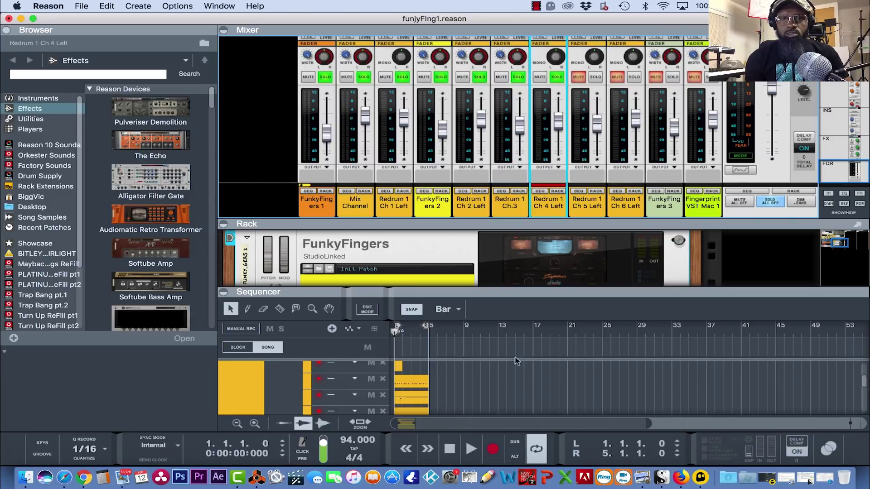
left_click(471, 448)
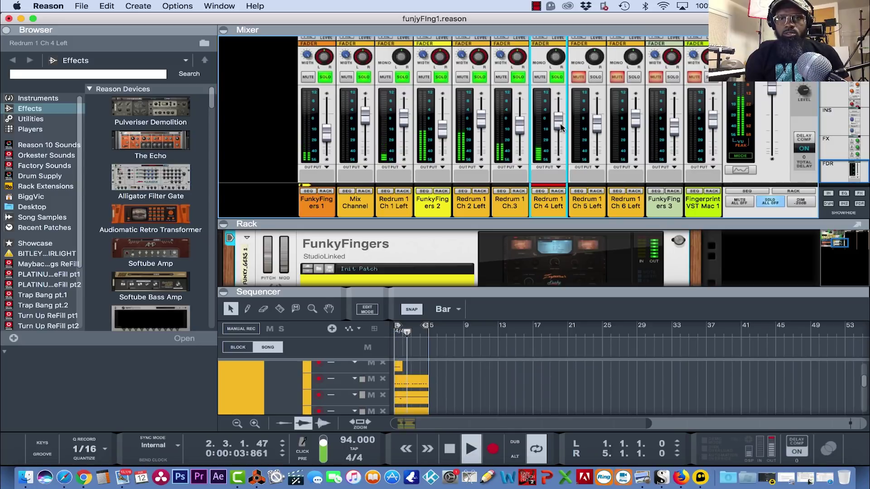
mouse_move(561, 130)
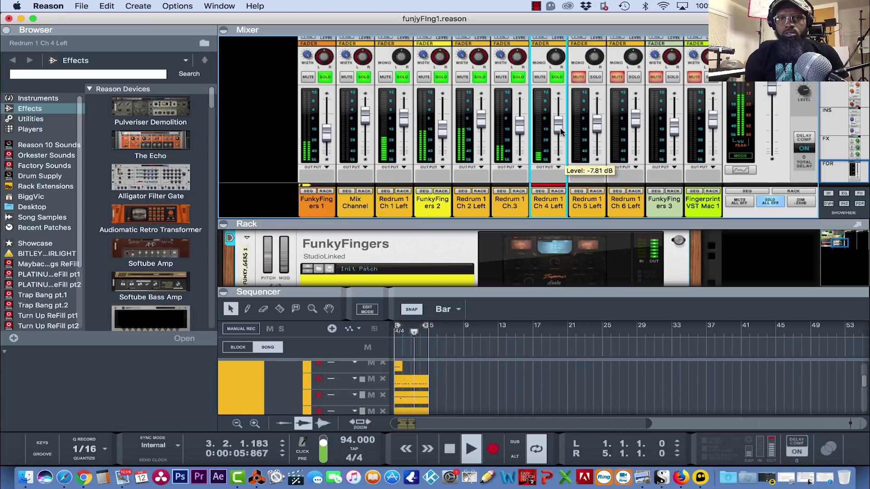
left_click_drag(560, 130, 561, 133)
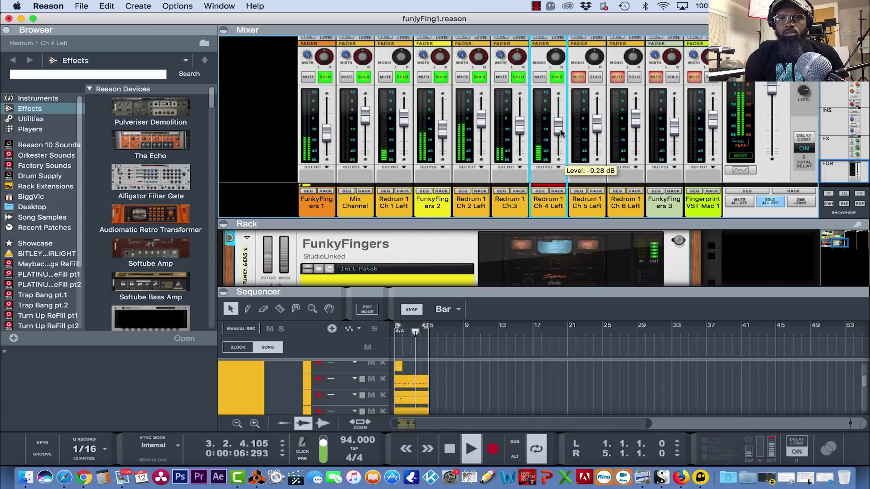
Solo Redrum 1 Ch 5 Left and Ch 6 Left, play the loop again from the song start and stop it
left_click(594, 77)
left_click(633, 78)
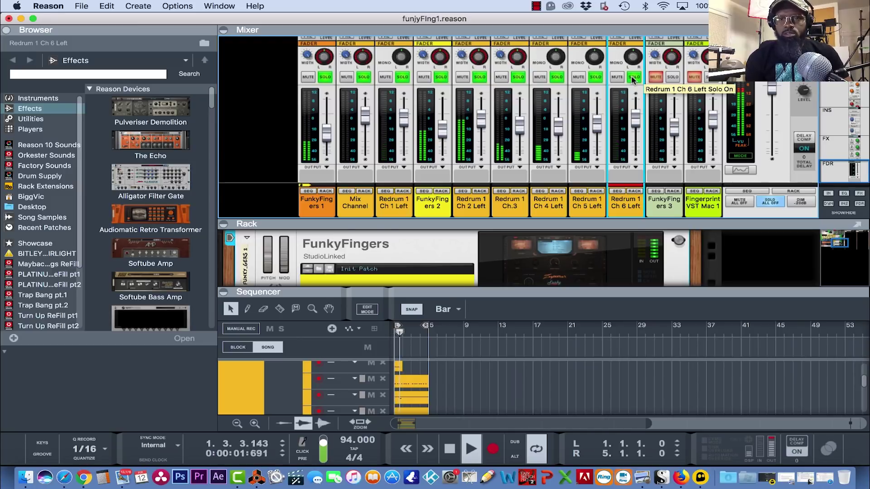
double_click(450, 449)
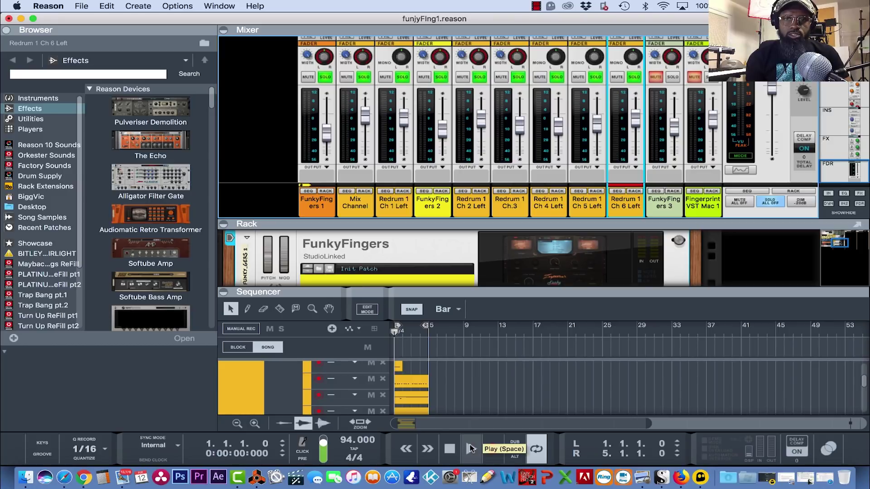
left_click(470, 448)
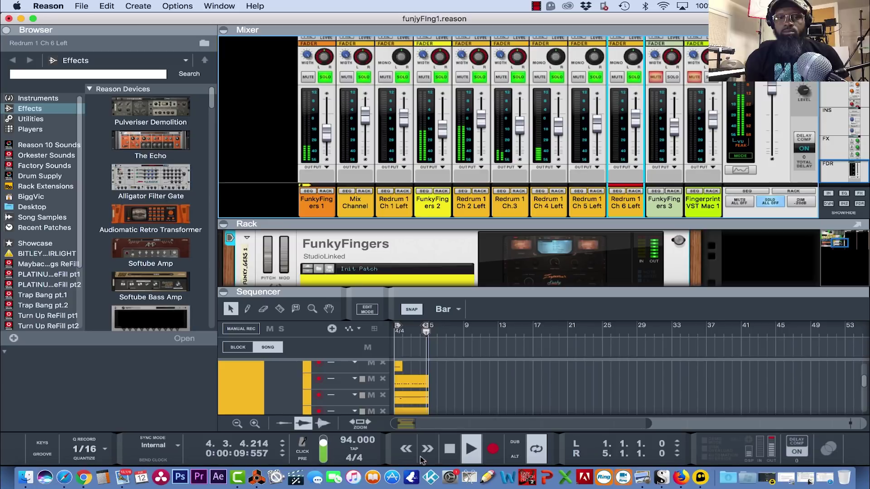
double_click(450, 449)
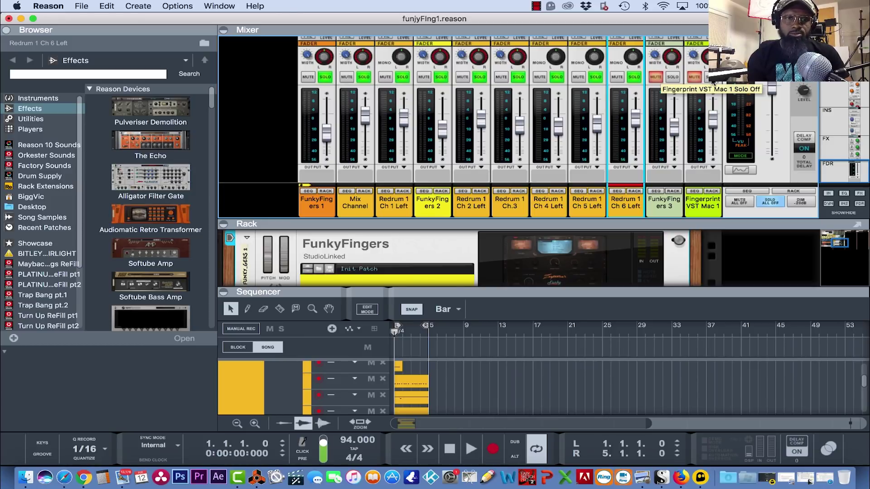
Solo the Fingerprint VST Mac 1 channel and play the loop from the song start while looking over the rack devices
left_click(711, 82)
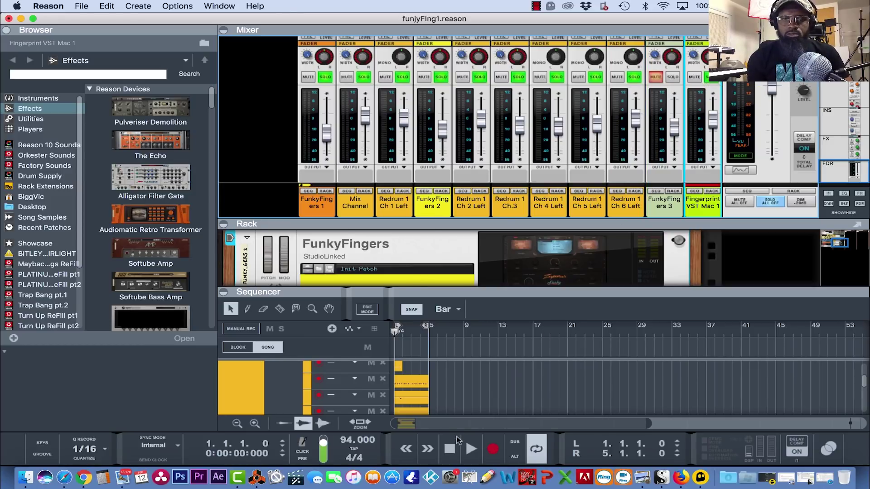
left_click(471, 448)
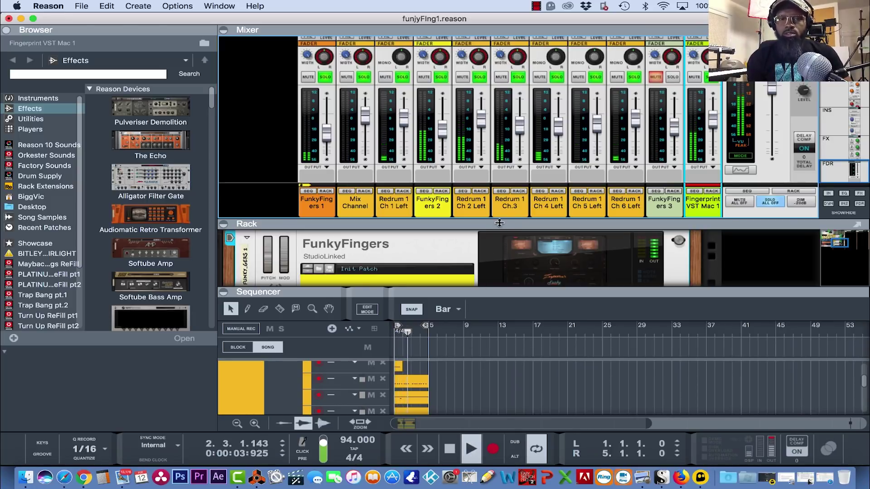
left_click_drag(499, 222, 499, 96)
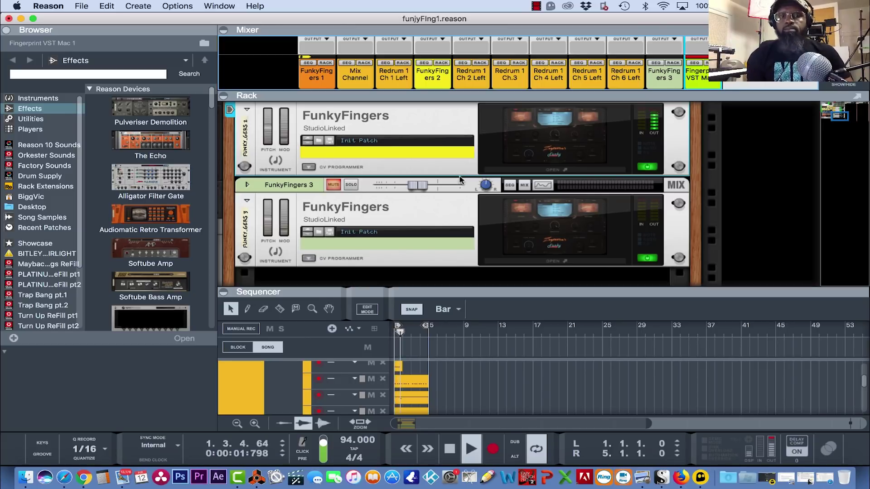
scroll(459, 180, "left", 10)
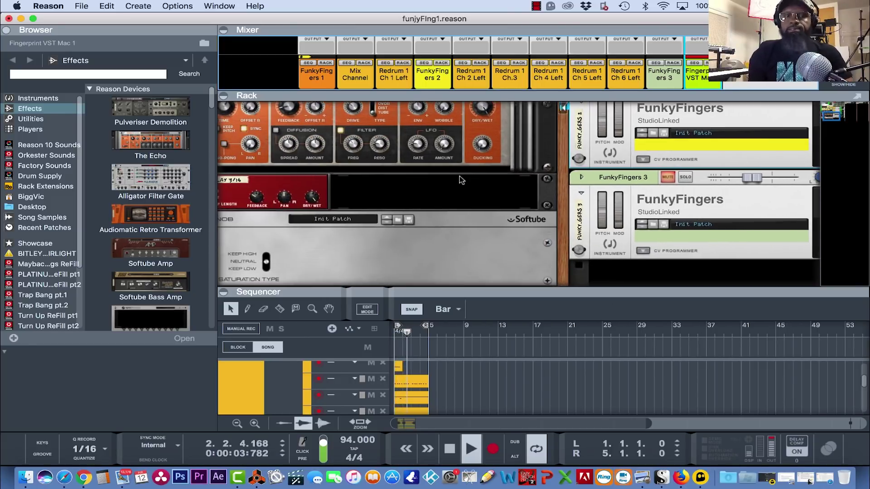
scroll(460, 180, "down", 3)
scroll(459, 180, "left", 2)
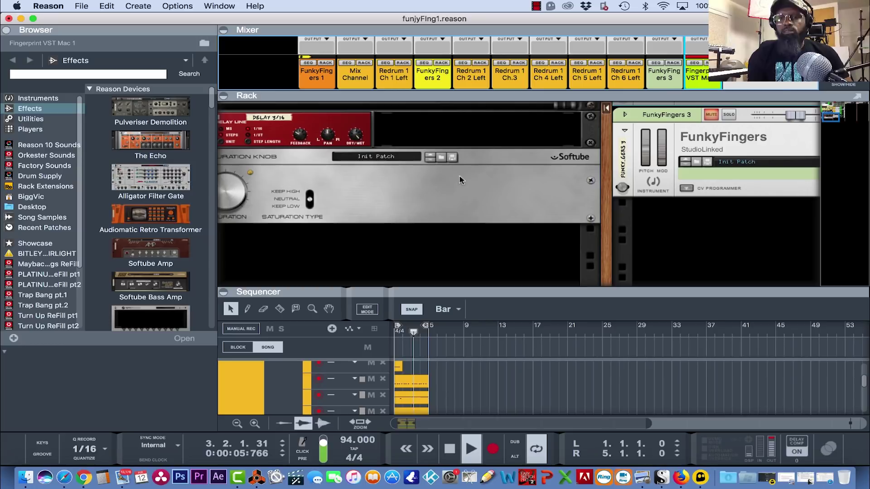
scroll(588, 174, "right", 6)
scroll(587, 174, "down", 5)
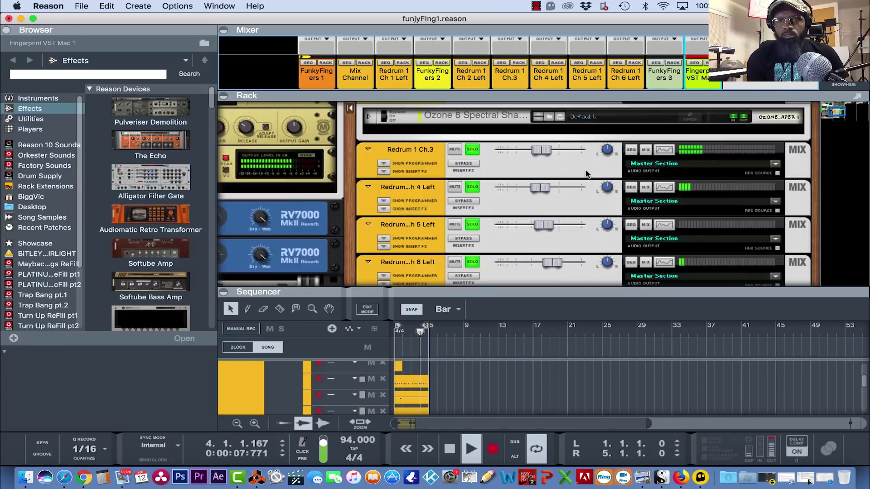
left_click_drag(628, 95, 628, 227)
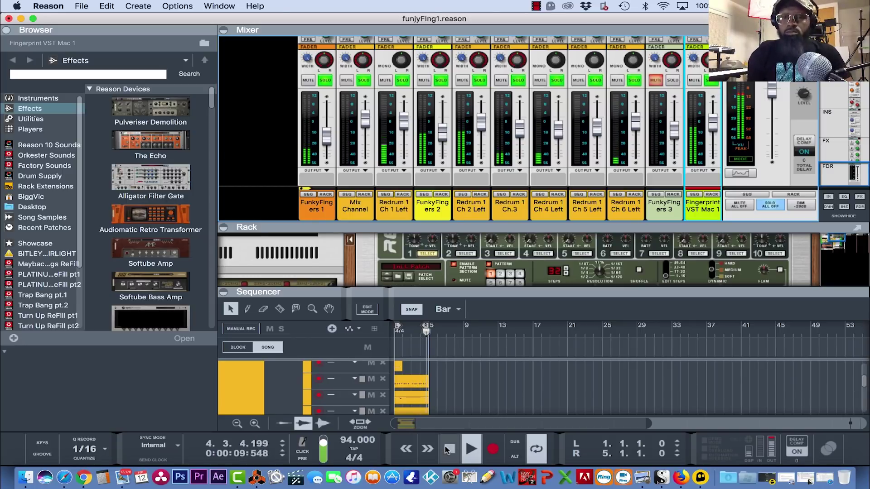
double_click(447, 450)
Solo the FunkyFingers 3 channel and enlarge the sequencer area with the FunkyFingers 3 track selected
left_click(674, 82)
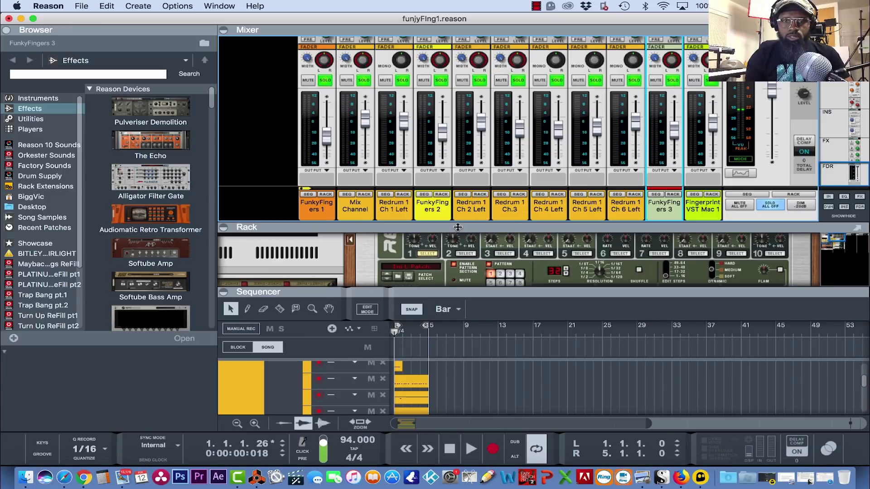
left_click_drag(458, 227, 458, 116)
left_click_drag(459, 292, 467, 125)
left_click(273, 343)
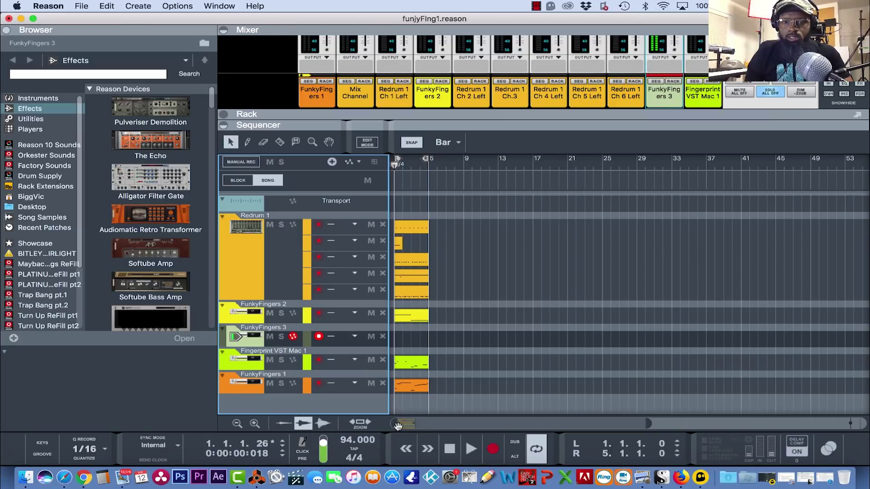
Play the beat from the song start with every channel soloed, and stop back at the start
left_click(453, 447)
left_click(470, 448)
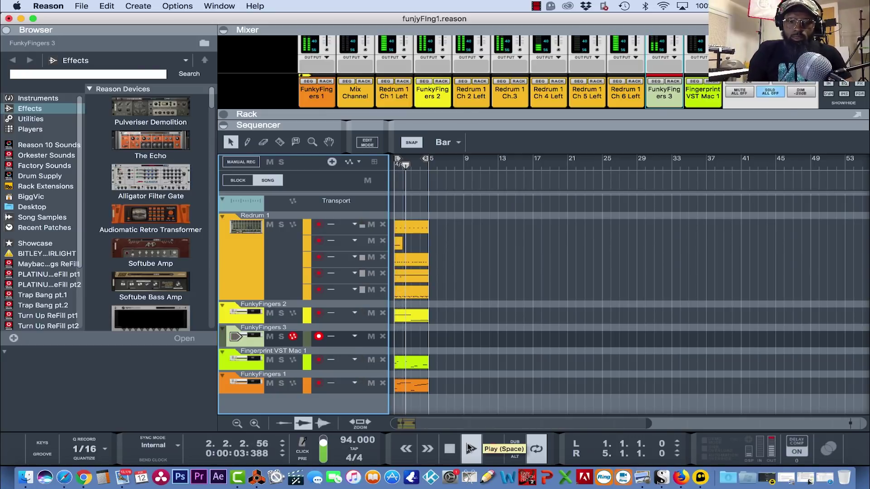
double_click(450, 449)
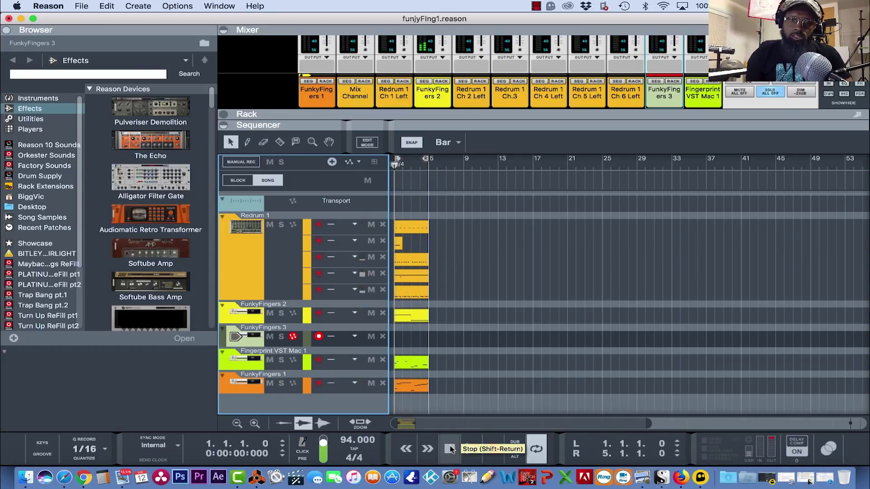
Reopen the rack area and look over the FunkyFingers 3, FunkyFingers 2 and Redrum mix channel devices
left_click_drag(618, 122, 614, 295)
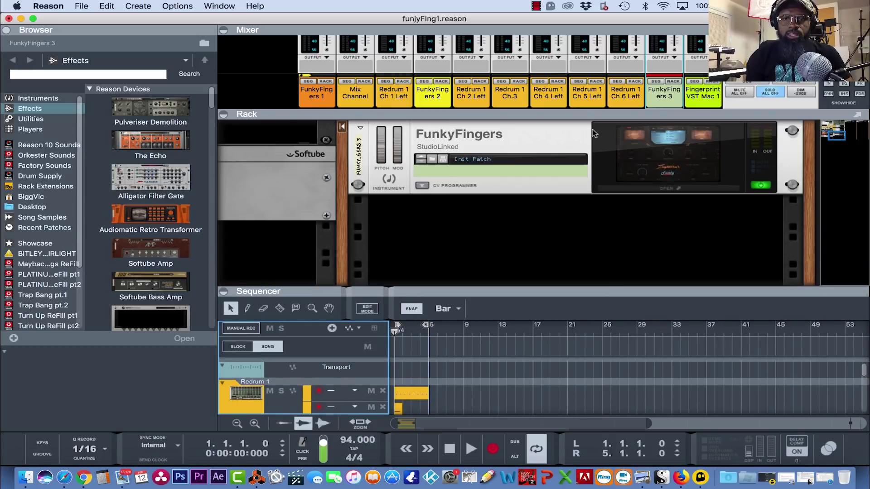
left_click_drag(579, 114, 573, 202)
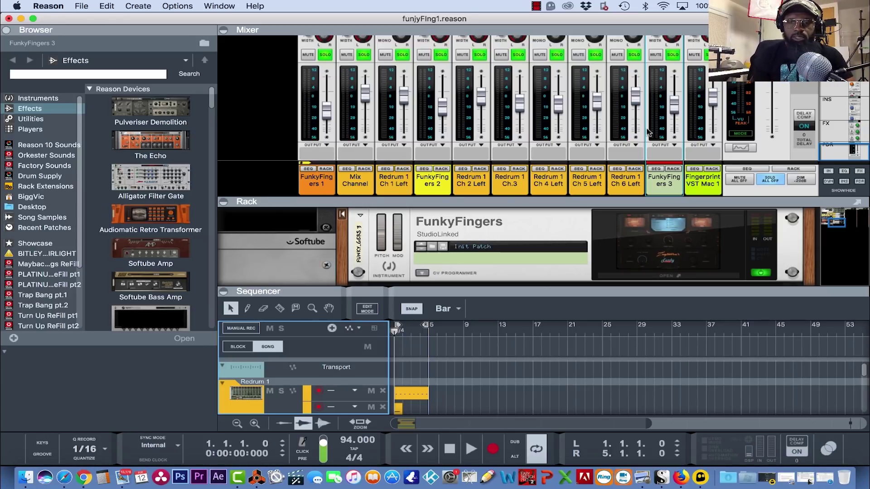
left_click_drag(480, 200, 480, 134)
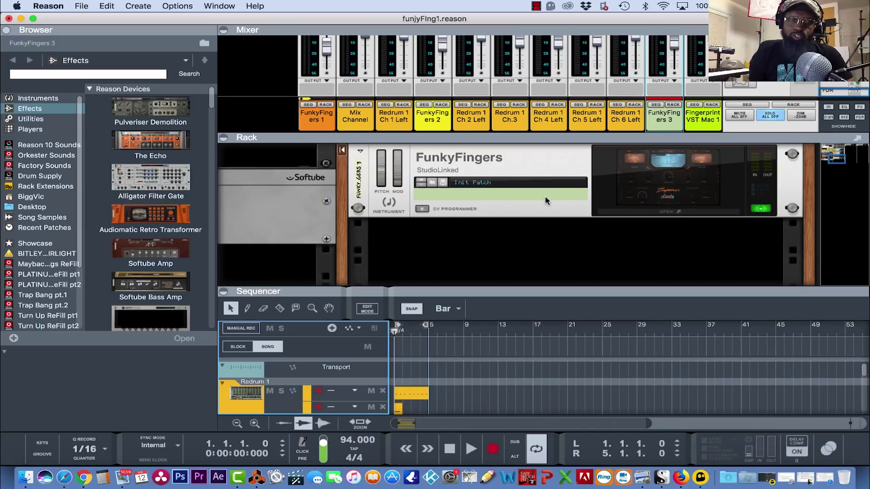
scroll(546, 200, "up", 3)
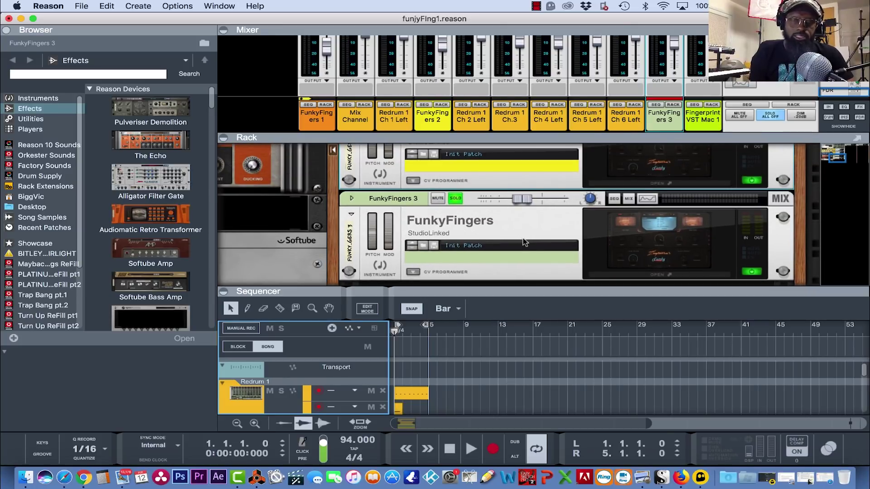
scroll(529, 229, "up", 2)
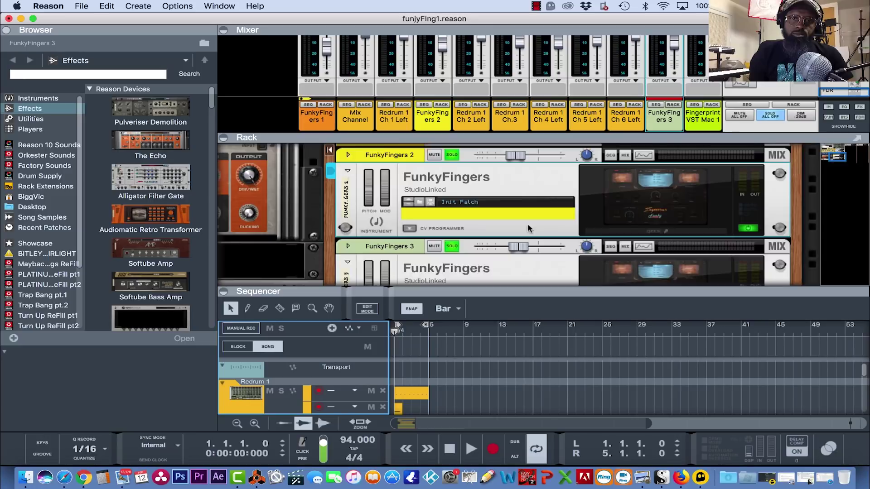
scroll(529, 229, "up", 6)
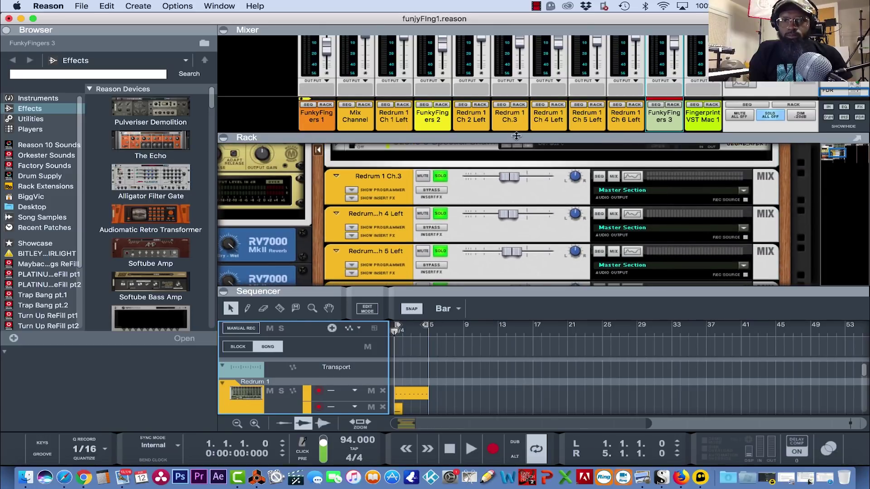
Enlarge the mixer area above the rack and bring the channel sends and solo controls into view
left_click_drag(516, 136, 510, 207)
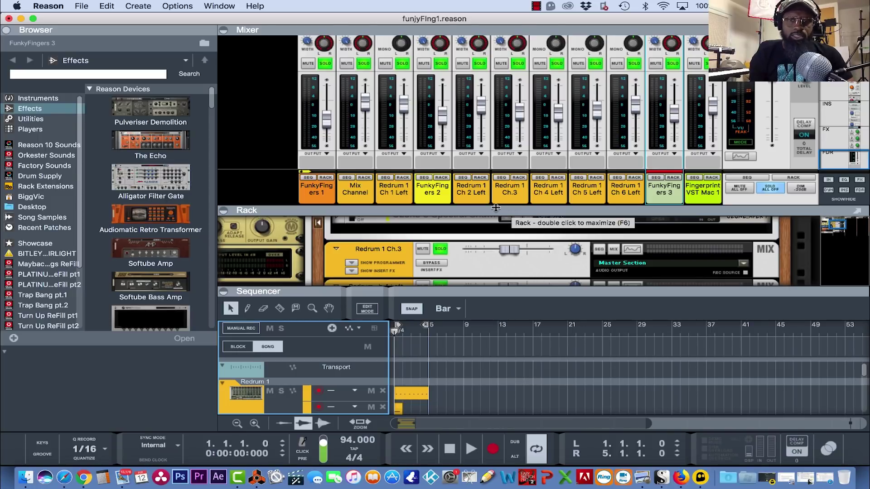
left_click_drag(493, 207, 492, 226)
scroll(557, 167, "up", 3)
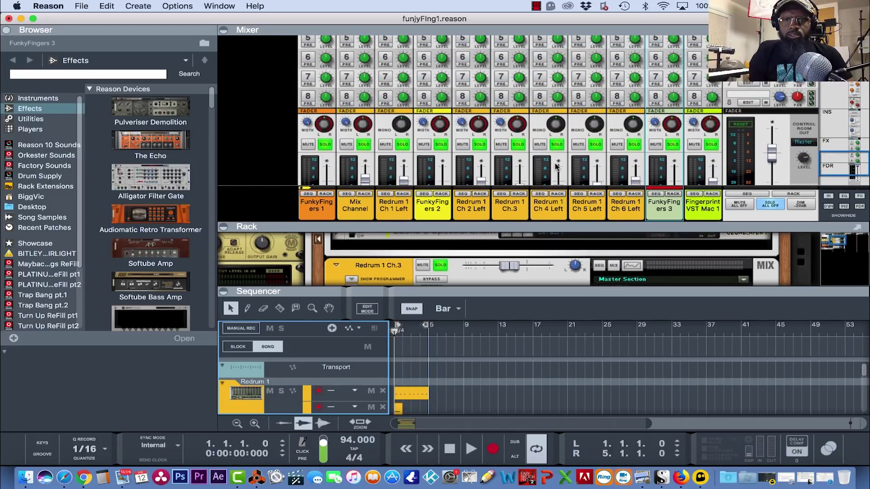